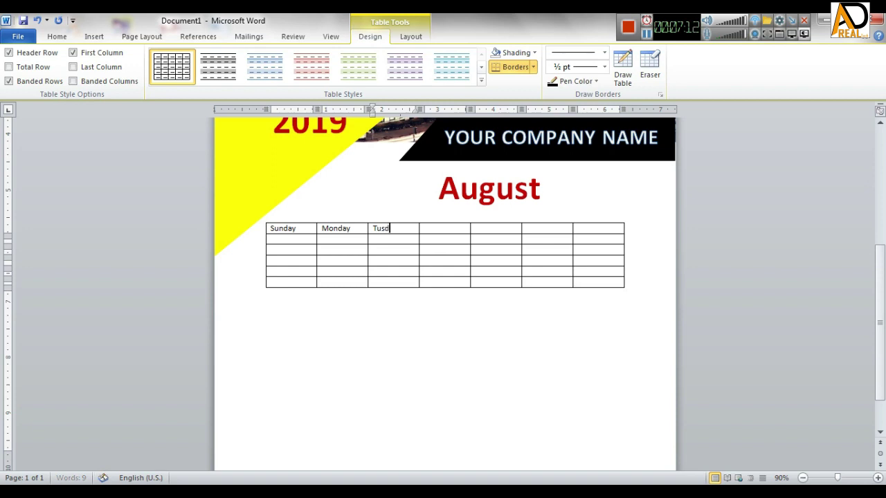
- Correct the third column heading to Tuesday and fill the remaining header cells with Wednesday, Thursday, Friday and Saturday
{"action": "key", "text": "Tab"}
{"action": "key", "text": "Left"}
{"action": "type", "text": "e"}
{"action": "key", "text": "Tab"}
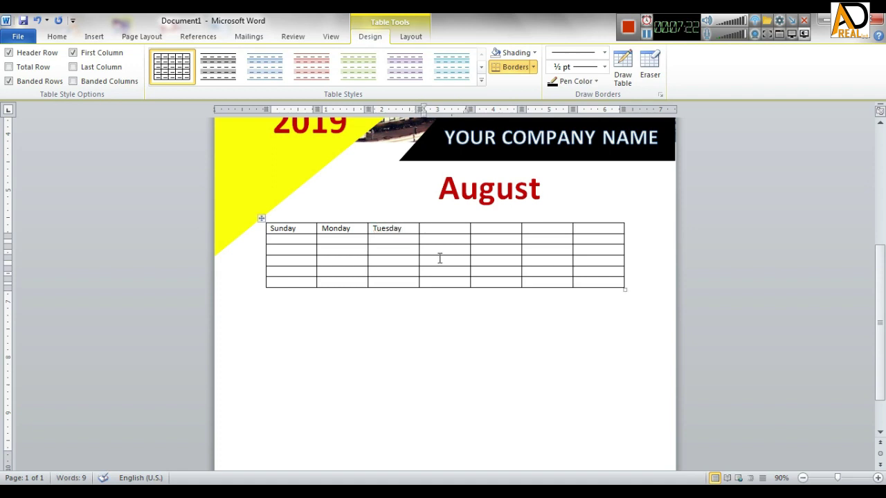
{"action": "type", "text": "Wednesday"}
{"action": "key", "text": "Tab"}
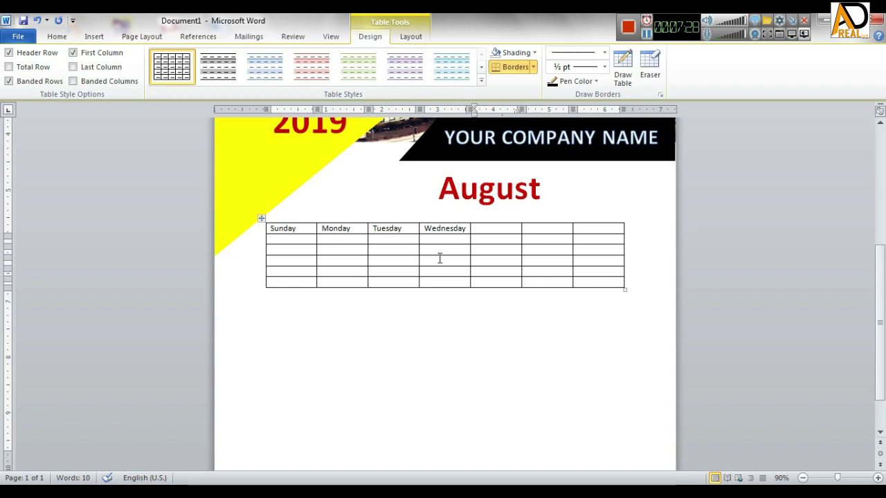
{"action": "type", "text": "Thursday"}
{"action": "key", "text": "Tab"}
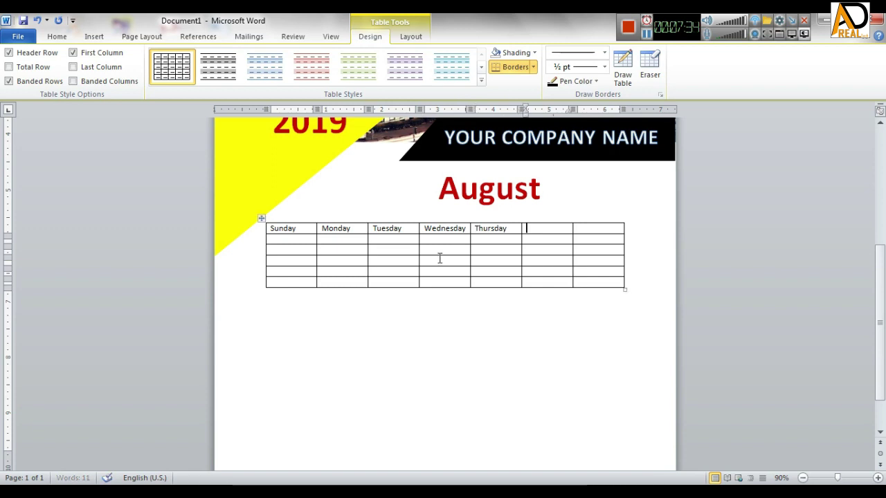
{"action": "type", "text": "Friday"}
{"action": "key", "text": "Tab"}
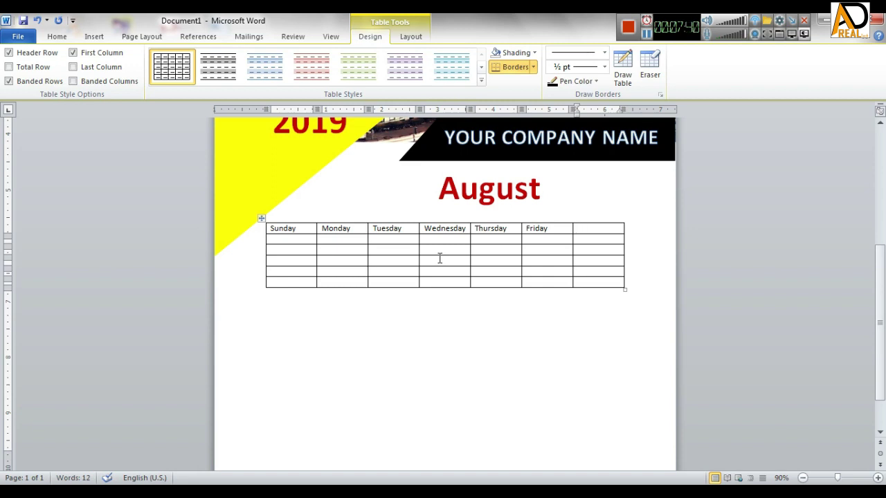
{"action": "type", "text": "Saturday"}
- Make the weekday header row 0.4" high and center its text horizontally and vertically in the cells
{"action": "left_click_drag", "start_coordinate": [290, 226], "coordinate": [586, 229]}
{"action": "left_click", "coordinate": [59, 36]}
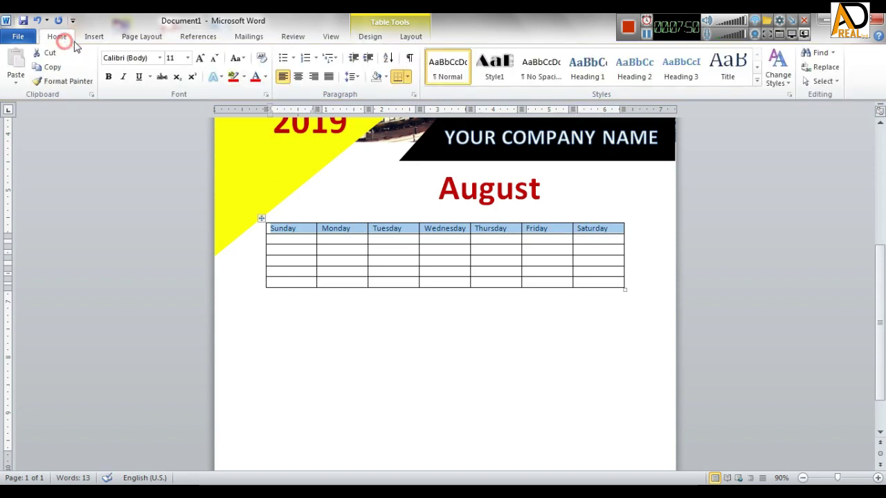
{"action": "left_click", "coordinate": [298, 77]}
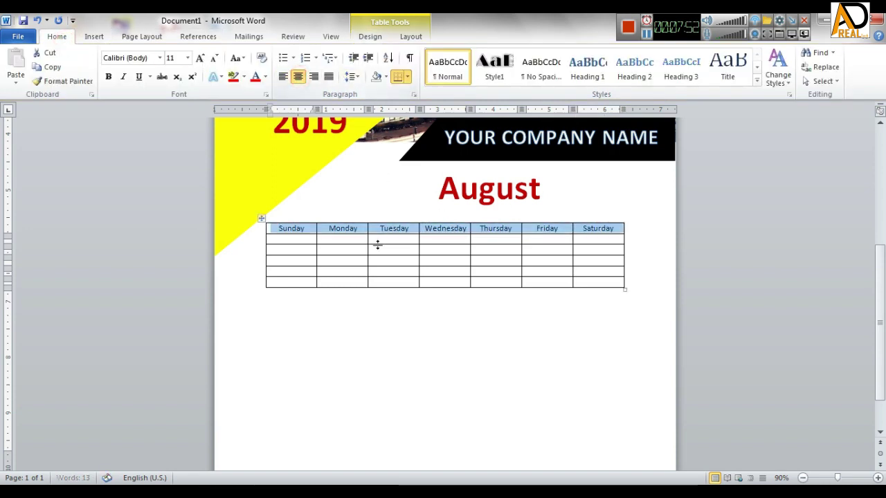
{"action": "left_click_drag", "start_coordinate": [340, 235], "coordinate": [340, 244]}
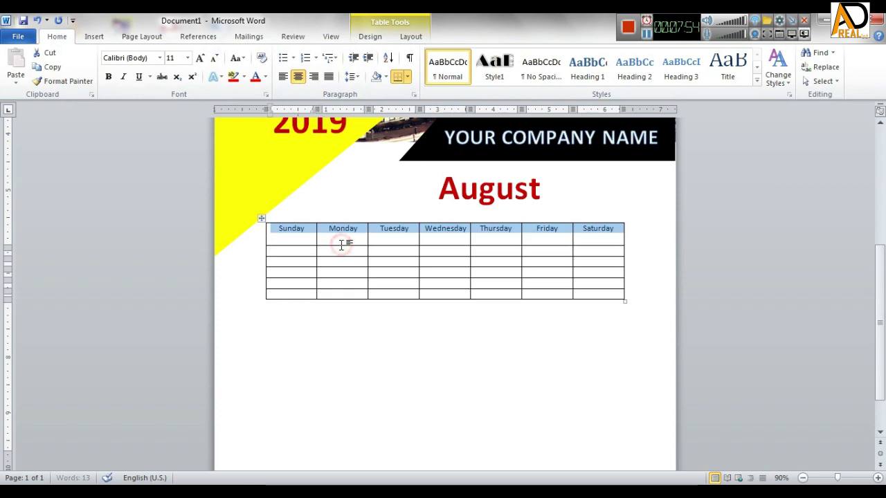
{"action": "left_click", "coordinate": [411, 36]}
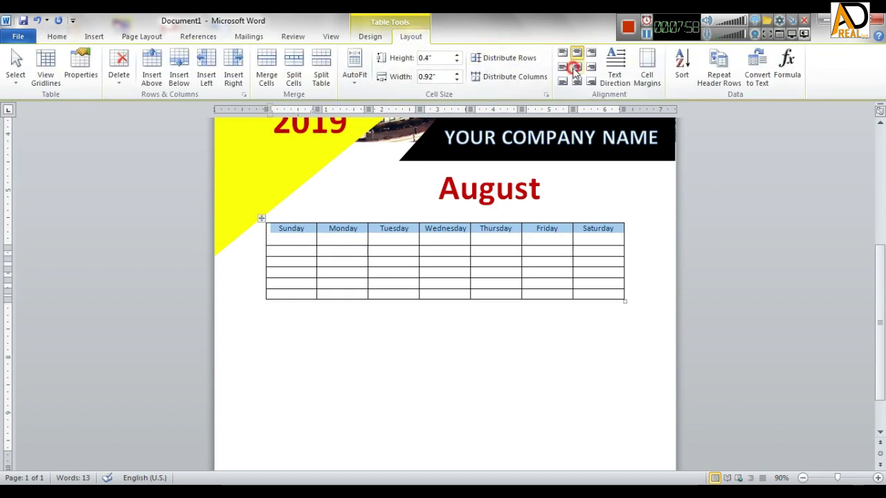
{"action": "left_click", "coordinate": [577, 67]}
- Increase the font size of the weekday headings to 14 pt
{"action": "left_click", "coordinate": [57, 36]}
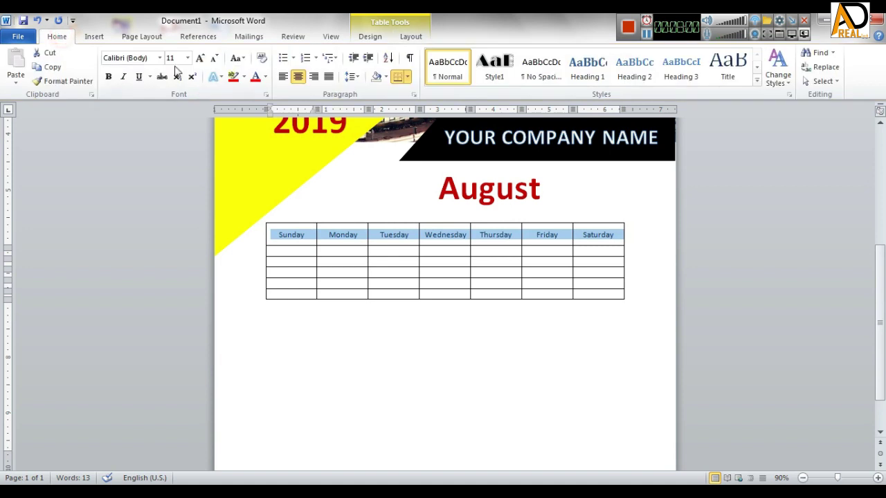
{"action": "left_click", "coordinate": [200, 58]}
{"action": "left_click", "coordinate": [387, 243]}
{"action": "left_click_drag", "start_coordinate": [279, 235], "coordinate": [592, 232]}
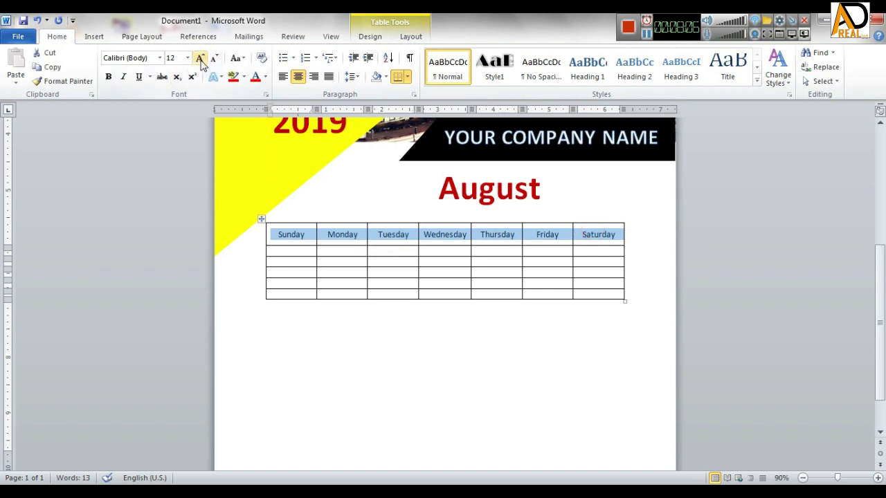
{"action": "left_click", "coordinate": [201, 59]}
{"action": "left_click", "coordinate": [367, 234]}
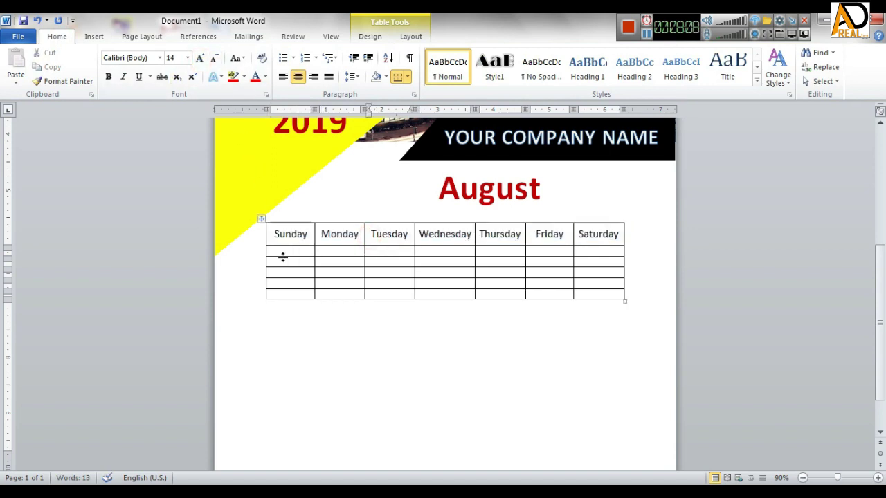
{"action": "left_click_drag", "start_coordinate": [272, 235], "coordinate": [585, 233]}
{"action": "left_click", "coordinate": [161, 58]}
{"action": "scroll", "coordinate": [177, 193], "scroll_direction": "down", "scroll_amount": 2}
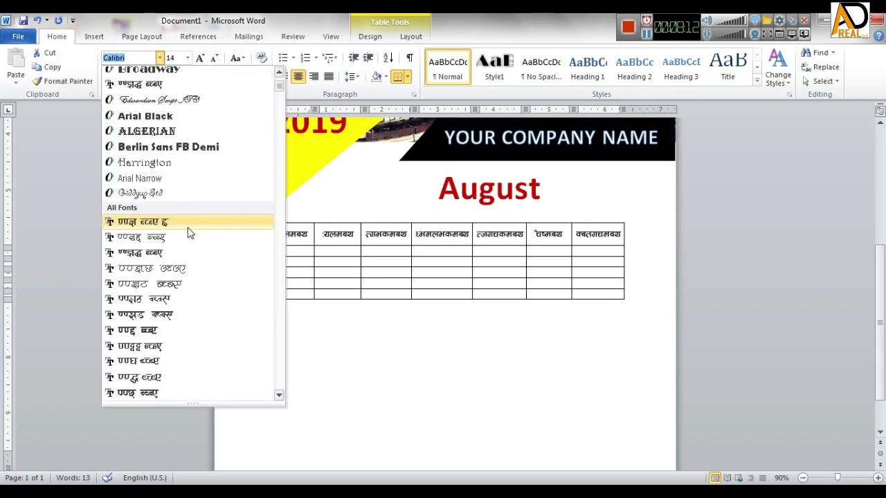
{"action": "scroll", "coordinate": [191, 235], "scroll_direction": "down", "scroll_amount": 5}
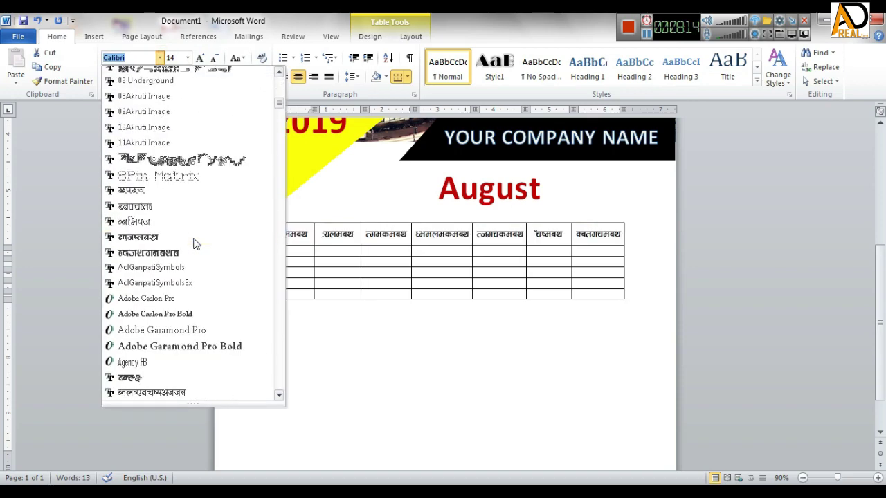
{"action": "scroll", "coordinate": [194, 243], "scroll_direction": "down", "scroll_amount": 3}
{"action": "scroll", "coordinate": [195, 250], "scroll_direction": "down", "scroll_amount": 2}
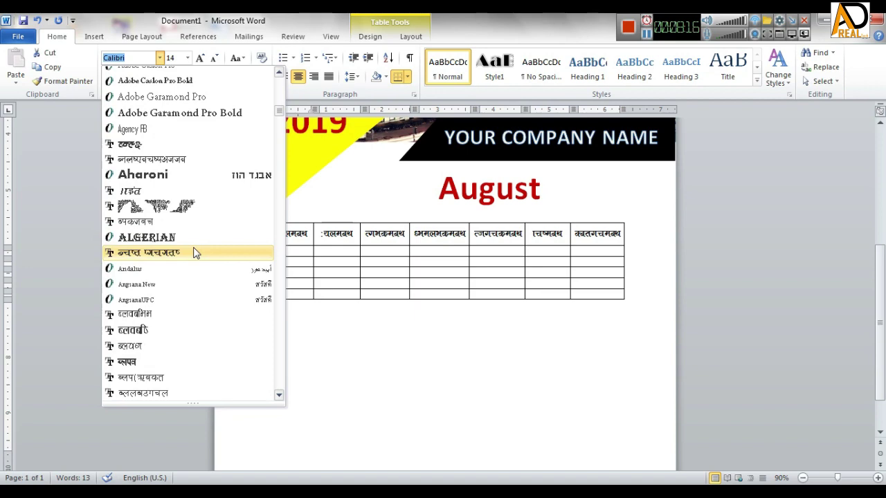
{"action": "scroll", "coordinate": [195, 254], "scroll_direction": "down", "scroll_amount": 12}
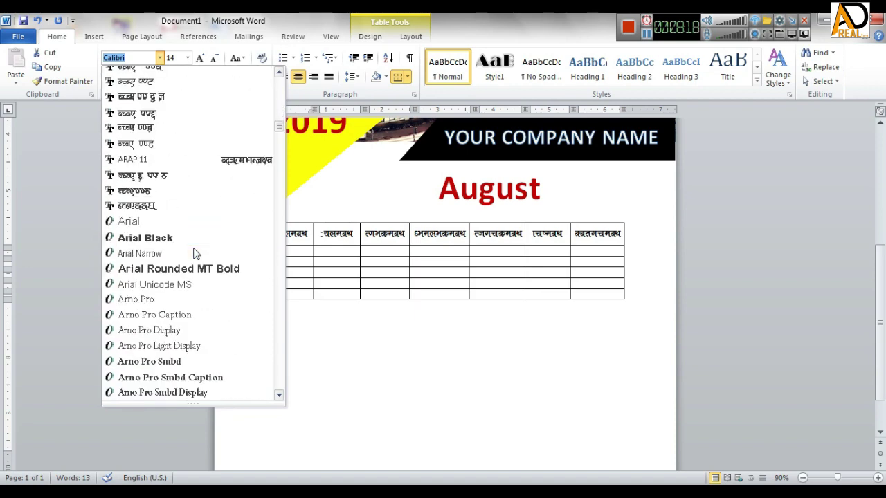
{"action": "scroll", "coordinate": [195, 253], "scroll_direction": "down", "scroll_amount": 3}
{"action": "scroll", "coordinate": [194, 253], "scroll_direction": "down", "scroll_amount": 3}
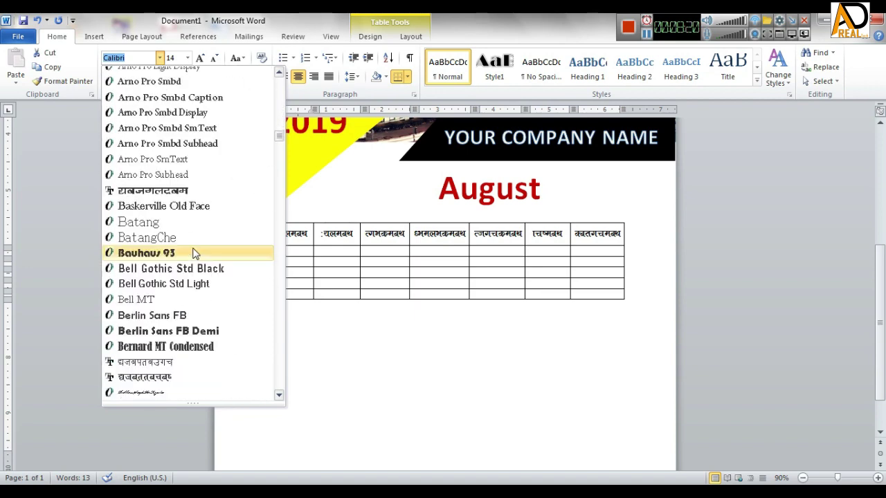
{"action": "scroll", "coordinate": [195, 249], "scroll_direction": "up", "scroll_amount": 10}
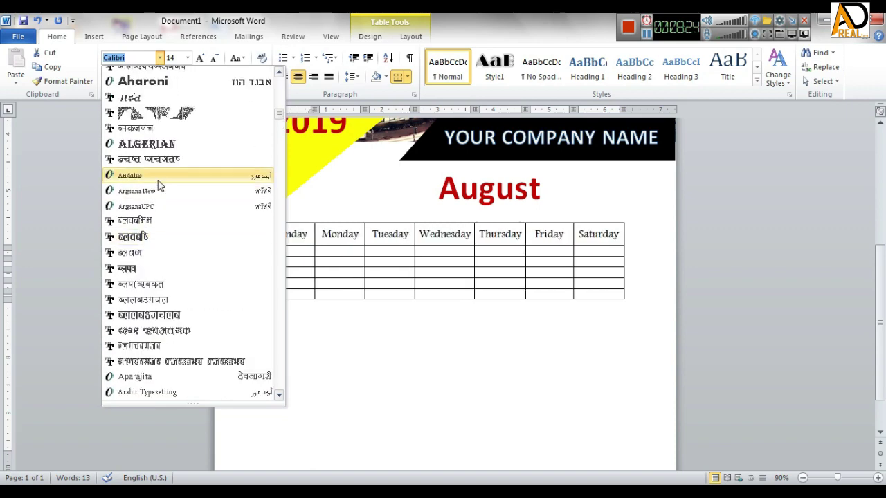
{"action": "scroll", "coordinate": [158, 186], "scroll_direction": "up", "scroll_amount": 3}
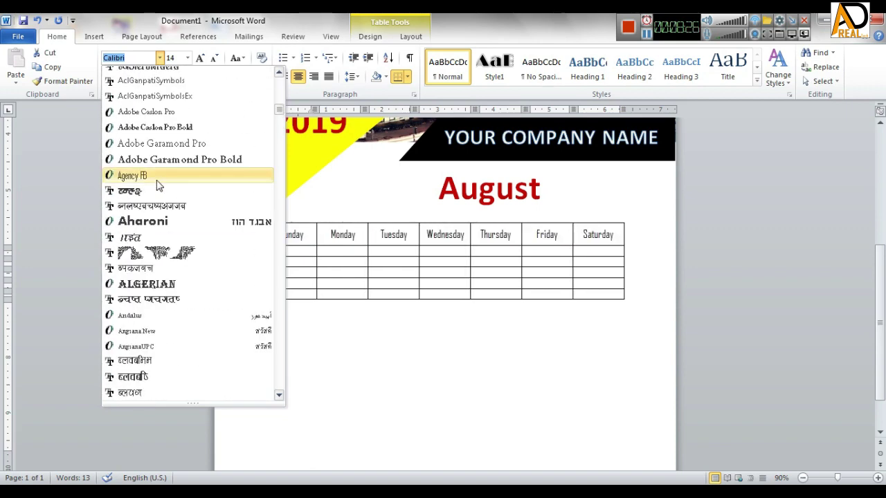
{"action": "left_click", "coordinate": [397, 376]}
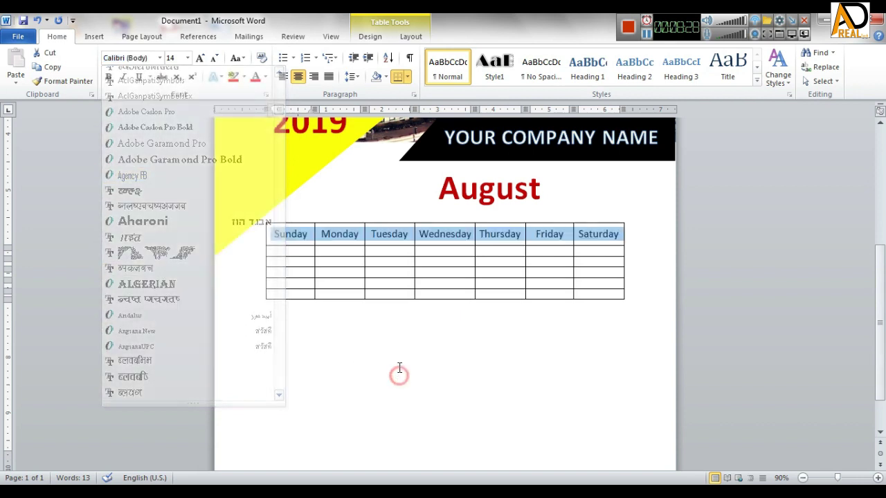
- Set the height of the five empty rows below the weekday headings to 0.5"
{"action": "left_click", "coordinate": [448, 259]}
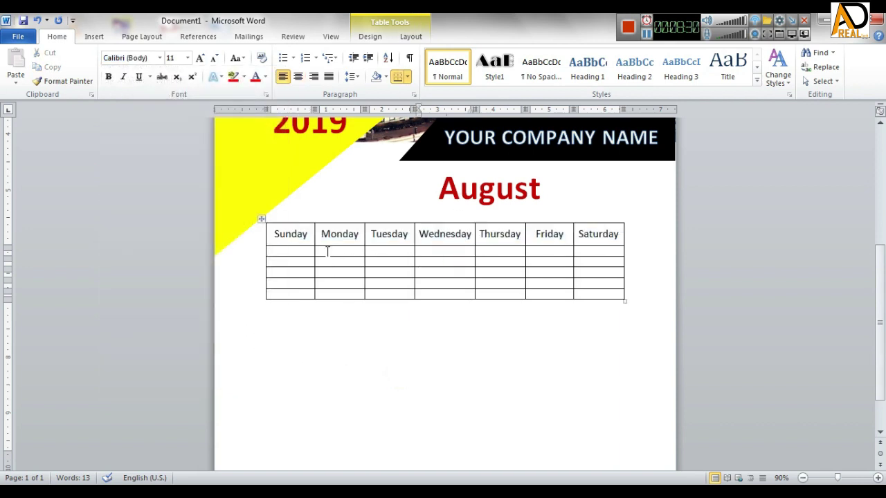
{"action": "left_click_drag", "start_coordinate": [330, 253], "coordinate": [536, 290]}
{"action": "left_click", "coordinate": [305, 254]}
{"action": "left_click_drag", "start_coordinate": [305, 253], "coordinate": [577, 293]}
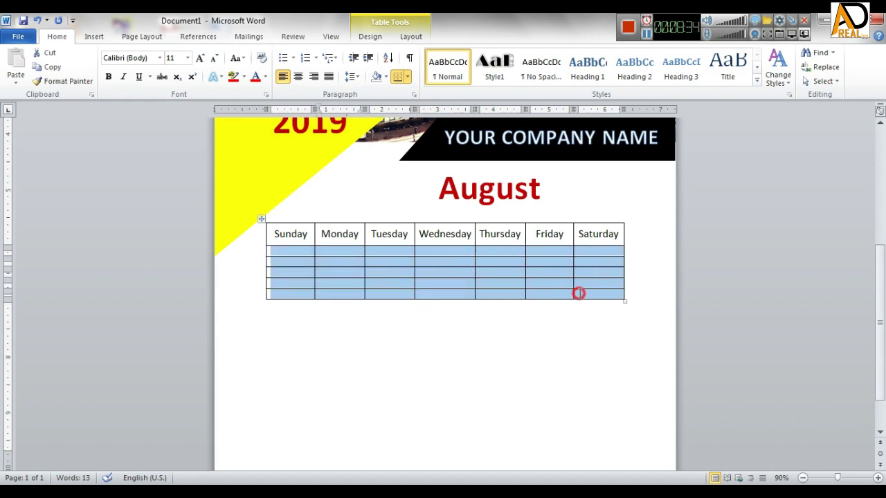
{"action": "left_click", "coordinate": [411, 36]}
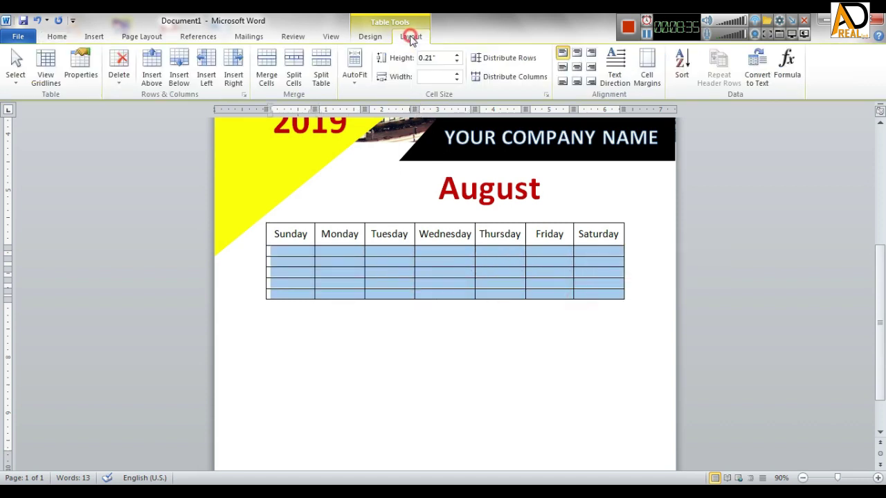
{"action": "left_click", "coordinate": [457, 55]}
{"action": "left_click", "coordinate": [456, 55]}
{"action": "left_click", "coordinate": [457, 56]}
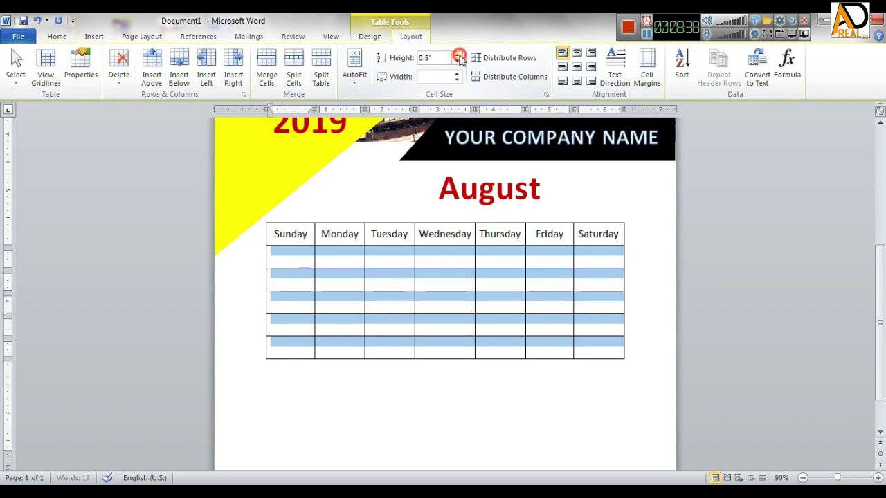
- Center the contents of all cells in the five date rows both horizontally and vertically
{"action": "left_click", "coordinate": [342, 267]}
{"action": "left_click_drag", "start_coordinate": [298, 260], "coordinate": [585, 381]}
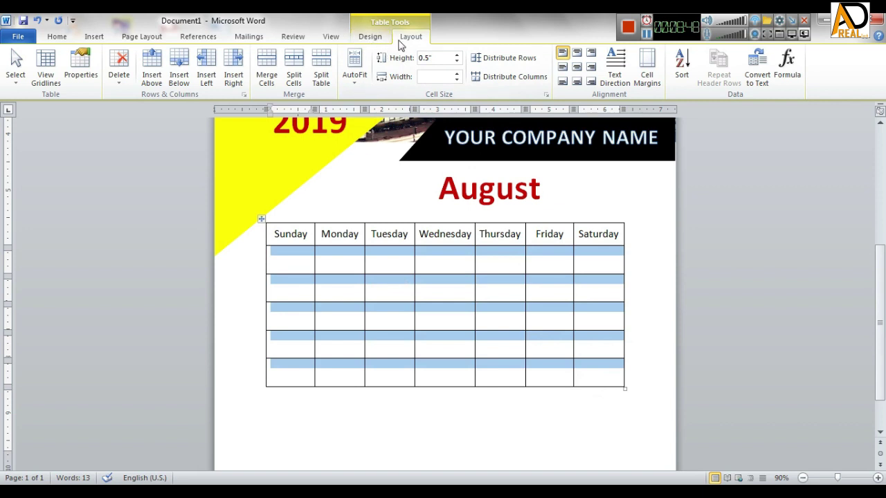
{"action": "left_click", "coordinate": [576, 68]}
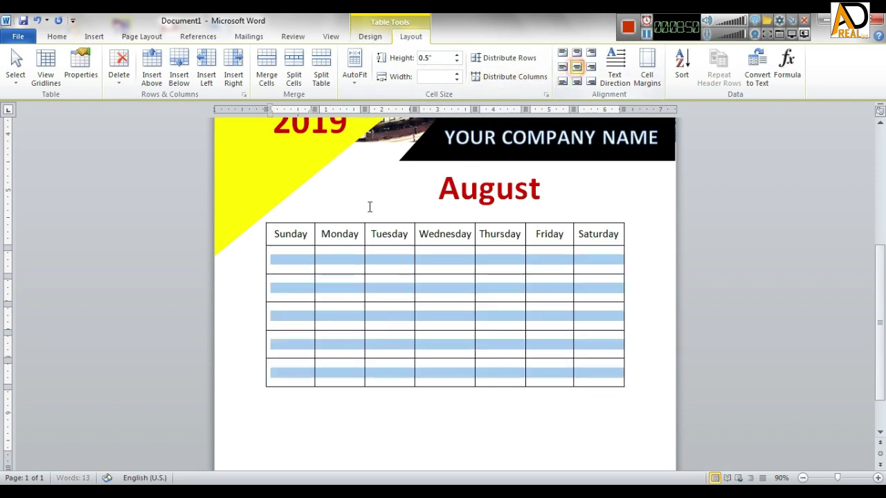
- Fill the first date row with 1 to 6, starting under Monday and ending under Saturday
{"action": "left_click", "coordinate": [349, 266]}
{"action": "type", "text": "1"}
{"action": "key", "text": "Tab"}
{"action": "type", "text": "1 "}
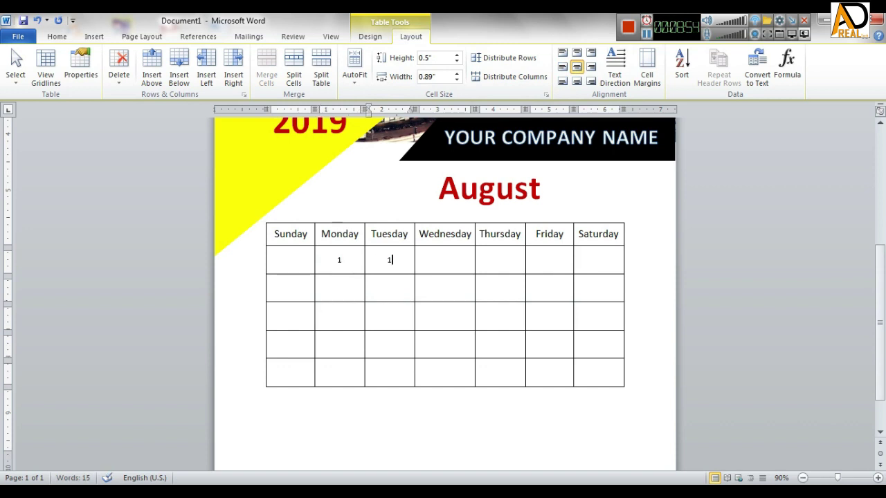
{"action": "type", "text": "2"}
{"action": "key", "text": "Tab"}
{"action": "type", "text": "3"}
{"action": "key", "text": "Tab"}
{"action": "type", "text": "4"}
{"action": "key", "text": "Tab"}
{"action": "type", "text": "5"}
{"action": "key", "text": "Tab"}
{"action": "type", "text": "6"}
{"action": "key", "text": "Tab"}
- Fill the second date row with 7 to 13 from Sunday to Saturday
{"action": "type", "text": "7"}
{"action": "key", "text": "Tab"}
{"action": "type", "text": "8"}
{"action": "key", "text": "Tab"}
{"action": "type", "text": "9"}
{"action": "key", "text": "Tab"}
{"action": "type", "text": "10"}
{"action": "key", "text": "Tab"}
{"action": "type", "text": "11"}
{"action": "key", "text": "Tab"}
{"action": "type", "text": "12"}
{"action": "key", "text": "Tab"}
{"action": "type", "text": "13"}
{"action": "key", "text": "Tab"}
- Fill the third date row with 14 to 20 from Sunday to Saturday
{"action": "type", "text": "14"}
{"action": "key", "text": "Tab"}
{"action": "type", "text": "15"}
{"action": "key", "text": "Tab"}
{"action": "type", "text": "17"}
{"action": "key", "text": "Tab"}
{"action": "type", "text": "17"}
{"action": "key", "text": "Tab"}
{"action": "type", "text": "18"}
{"action": "key", "text": "Tab"}
{"action": "type", "text": "19"}
{"action": "key", "text": "Tab"}
{"action": "type", "text": "20"}
{"action": "key", "text": "Tab"}
- Fill the fourth date row with 21 to 27 from Sunday to Saturday
{"action": "type", "text": "21"}
{"action": "key", "text": "Tab"}
{"action": "type", "text": "22"}
{"action": "key", "text": "Tab"}
{"action": "type", "text": "23"}
{"action": "key", "text": "Tab"}
{"action": "type", "text": "24"}
{"action": "key", "text": "Tab"}
{"action": "type", "text": "25"}
{"action": "key", "text": "Tab"}
{"action": "type", "text": "26"}
{"action": "key", "text": "Tab"}
{"action": "type", "text": "27"}
{"action": "key", "text": "Tab"}
- Enter 29, 30, 31 and 32 in the last date row from Sunday to Wednesday
{"action": "type", "text": "2"}
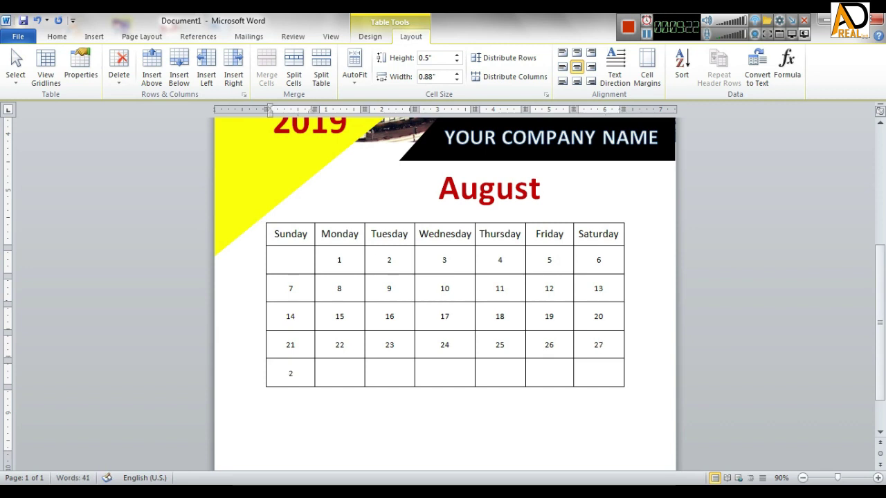
{"action": "type", "text": "9"}
{"action": "key", "text": "Tab"}
{"action": "type", "text": "30"}
{"action": "key", "text": "Tab"}
{"action": "type", "text": "31"}
{"action": "key", "text": "Tab"}
{"action": "type", "text": "32"}
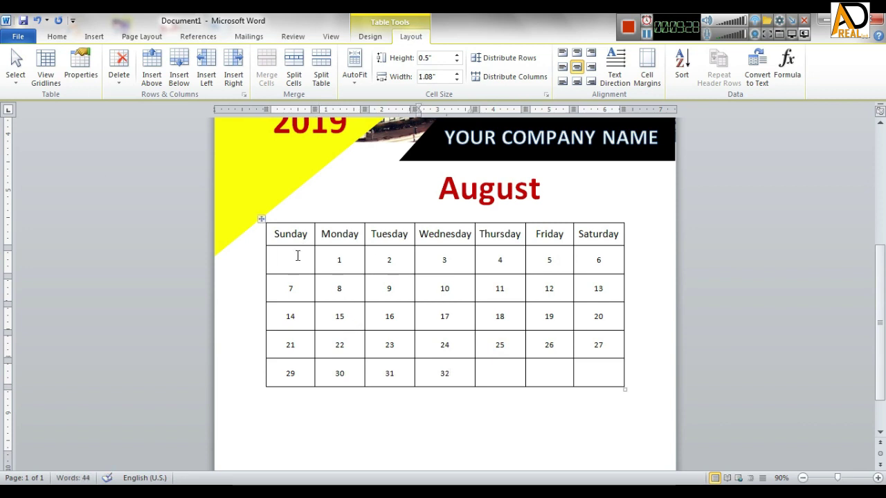
- Enlarge the numbers in all five date rows to 24 pt
{"action": "left_click_drag", "start_coordinate": [303, 258], "coordinate": [578, 374]}
{"action": "left_click", "coordinate": [57, 36]}
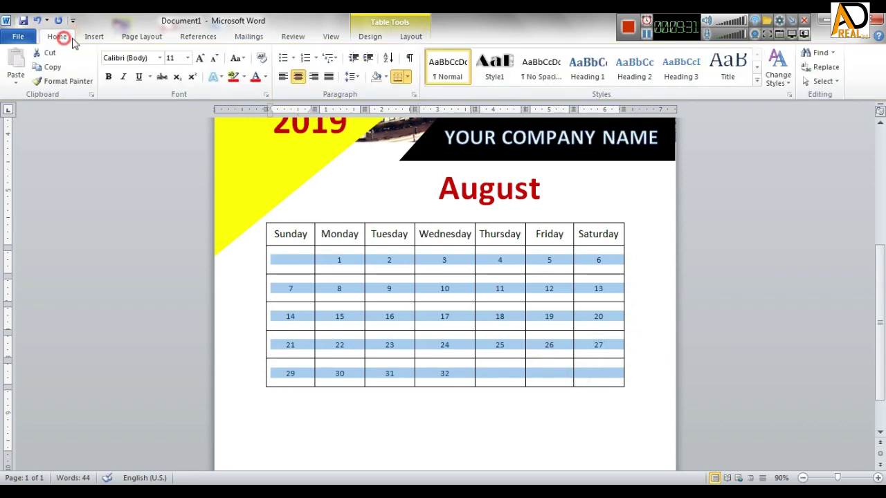
{"action": "left_click", "coordinate": [199, 59]}
{"action": "left_click", "coordinate": [198, 60]}
{"action": "left_click", "coordinate": [199, 60]}
{"action": "left_click", "coordinate": [199, 59]}
{"action": "left_click", "coordinate": [199, 61]}
{"action": "left_click", "coordinate": [198, 61]}
{"action": "left_click", "coordinate": [198, 60]}
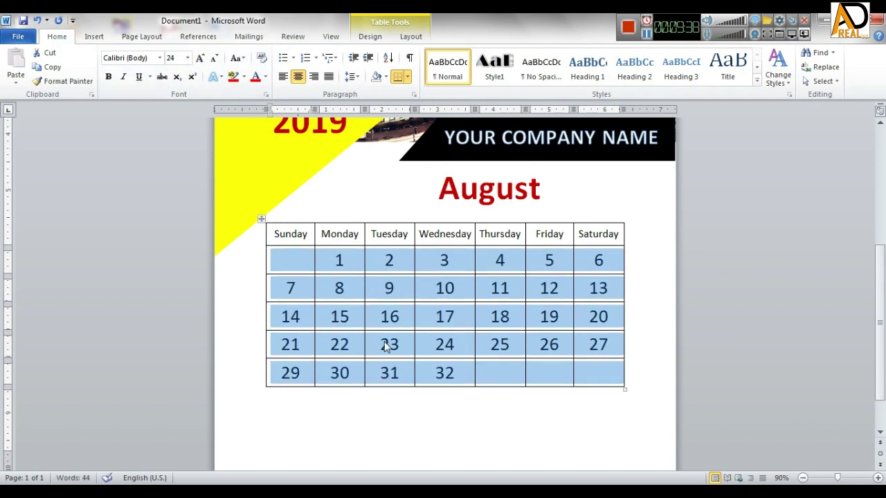
{"action": "left_click", "coordinate": [411, 330]}
- Remove all borders from the entire August calendar table
{"action": "scroll", "coordinate": [385, 336], "scroll_direction": "down", "scroll_amount": 1}
{"action": "scroll", "coordinate": [390, 339], "scroll_direction": "up", "scroll_amount": 1}
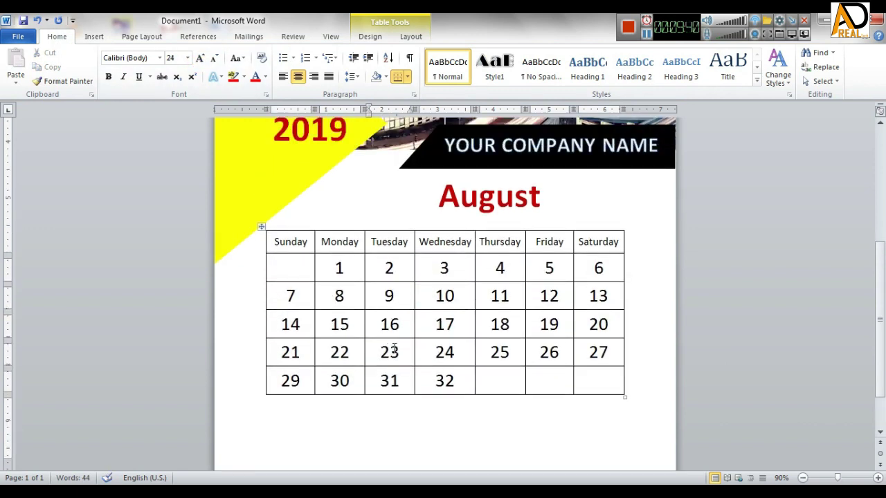
{"action": "left_click", "coordinate": [262, 226]}
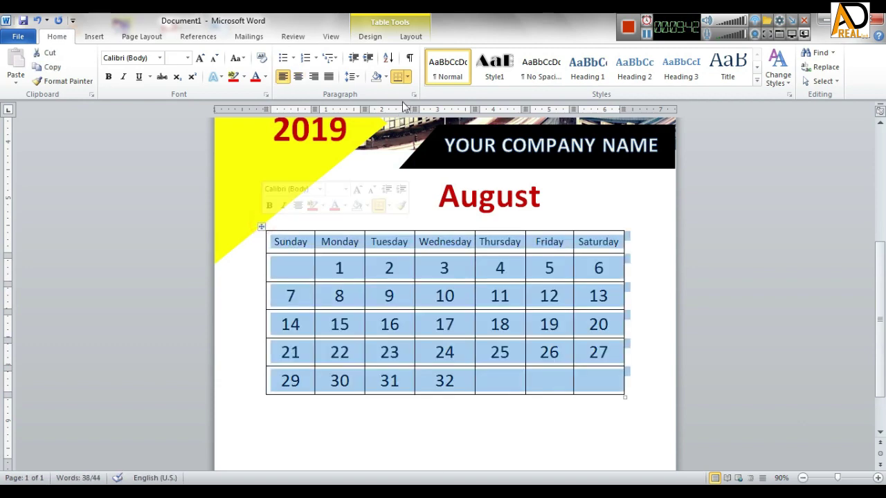
{"action": "left_click", "coordinate": [411, 36]}
{"action": "left_click", "coordinate": [369, 36]}
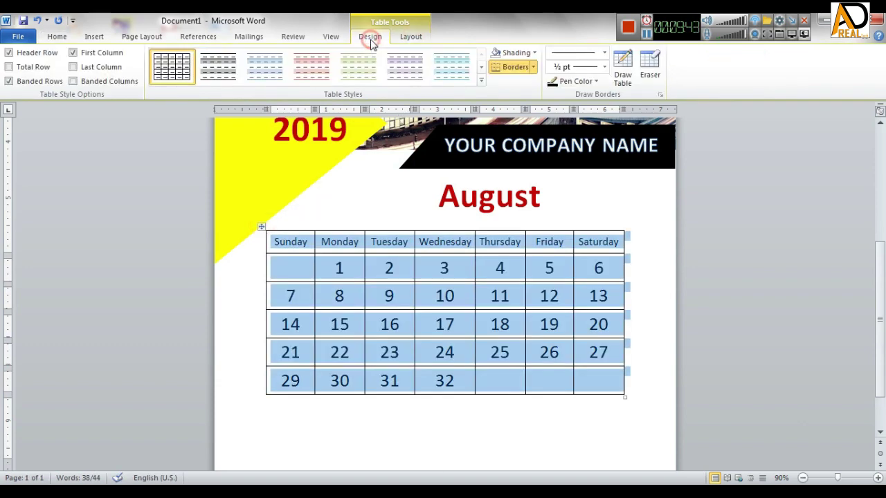
{"action": "left_click", "coordinate": [483, 83]}
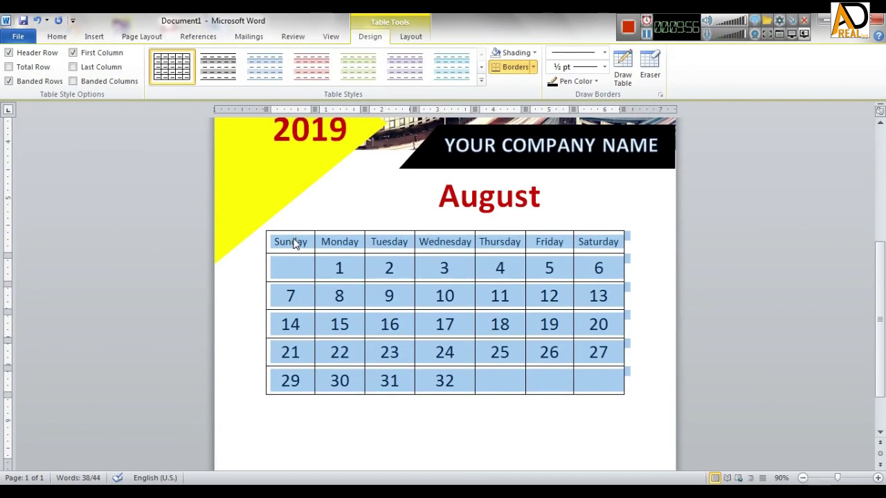
{"action": "left_click", "coordinate": [532, 67]}
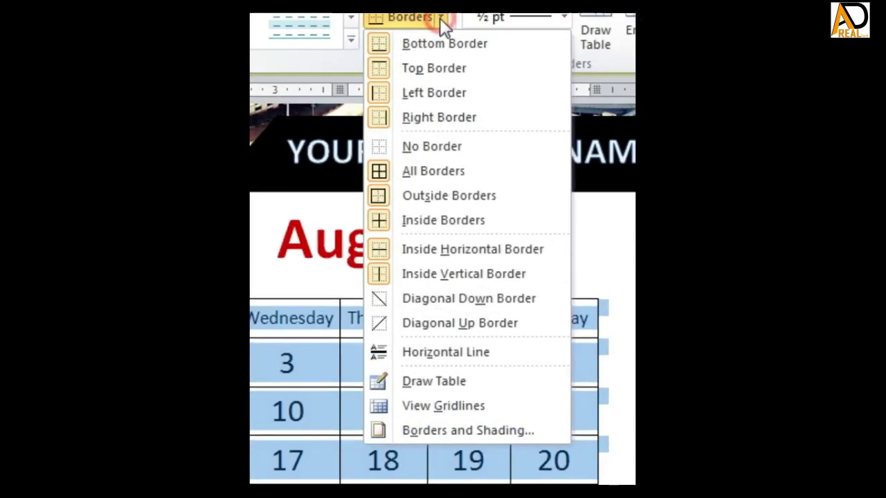
{"action": "left_click", "coordinate": [525, 147]}
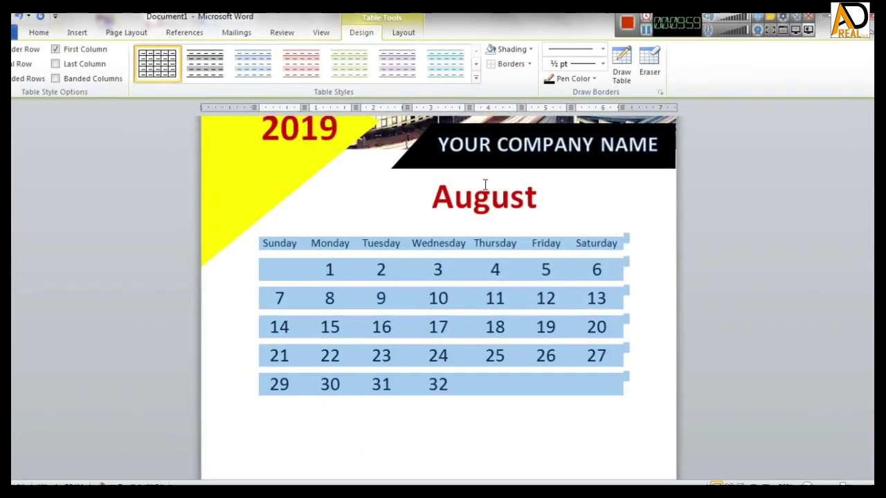
{"action": "left_click", "coordinate": [436, 278]}
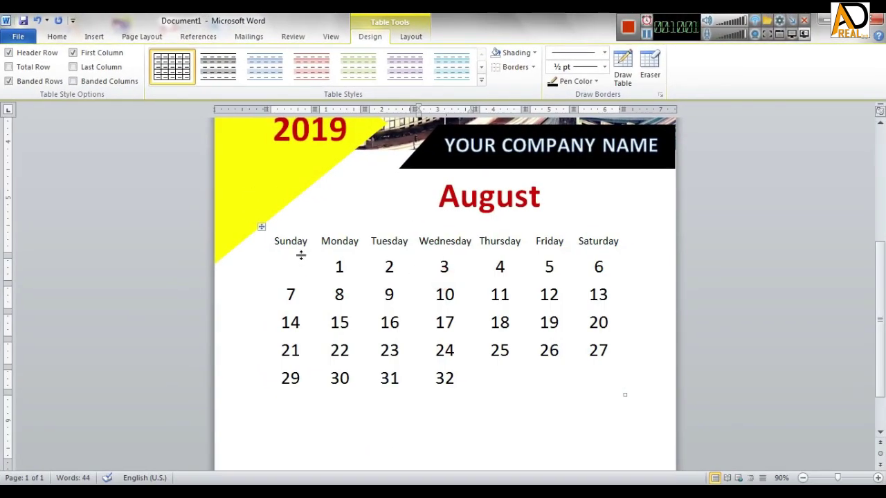
- Make the weekday names from Sunday to Saturday bold in the table's header row
{"action": "left_click", "coordinate": [269, 241]}
{"action": "left_click", "coordinate": [274, 240]}
{"action": "left_click_drag", "start_coordinate": [274, 241], "coordinate": [588, 239]}
{"action": "left_click", "coordinate": [538, 321]}
{"action": "scroll", "coordinate": [534, 336], "scroll_direction": "down", "scroll_amount": 2}
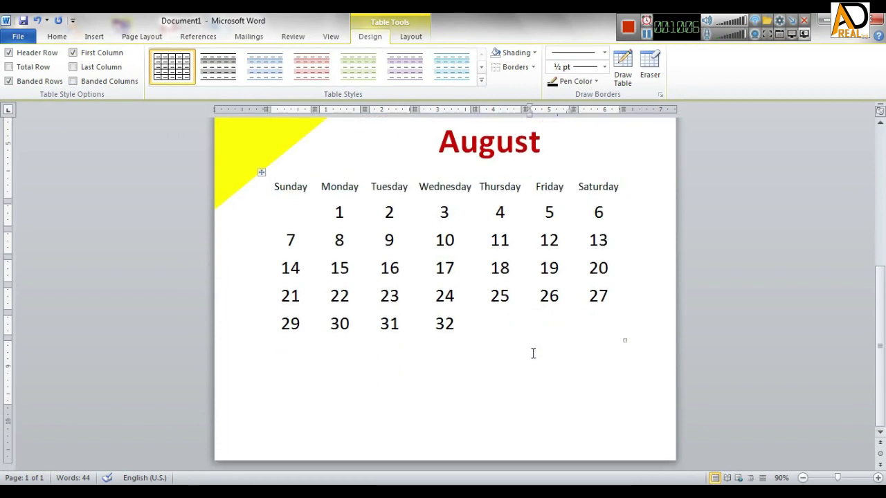
{"action": "scroll", "coordinate": [533, 354], "scroll_direction": "up", "scroll_amount": 2}
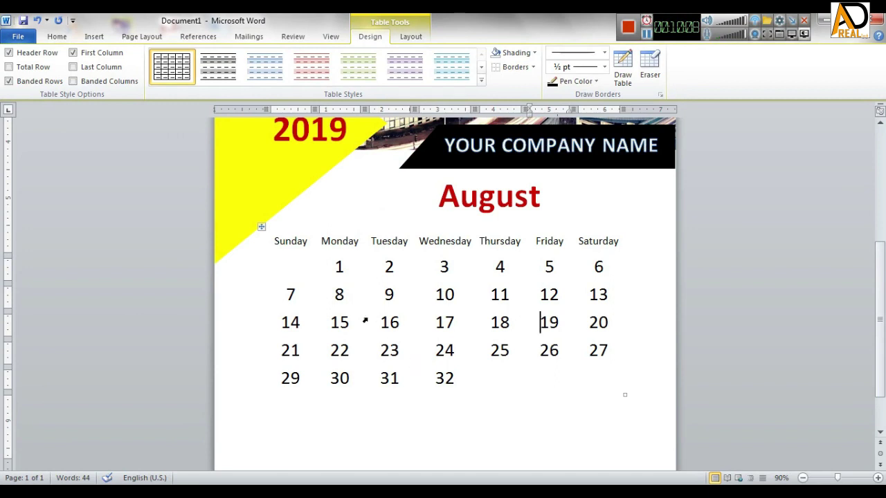
{"action": "left_click_drag", "start_coordinate": [291, 243], "coordinate": [587, 236]}
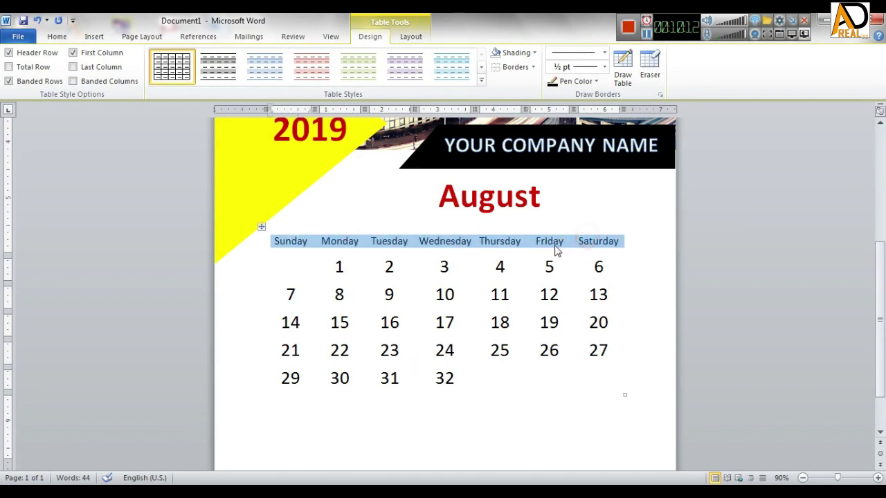
{"action": "key", "text": "ctrl+b"}
{"action": "left_click", "coordinate": [441, 267]}
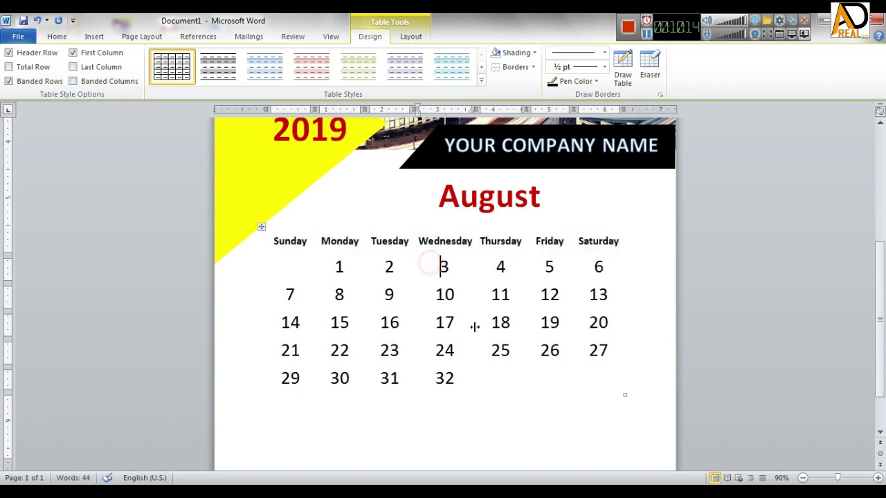
- Try to move the whole calendar table slightly lower on the page
{"action": "scroll", "coordinate": [476, 331], "scroll_direction": "down", "scroll_amount": 2}
{"action": "left_click_drag", "start_coordinate": [260, 172], "coordinate": [262, 190]}
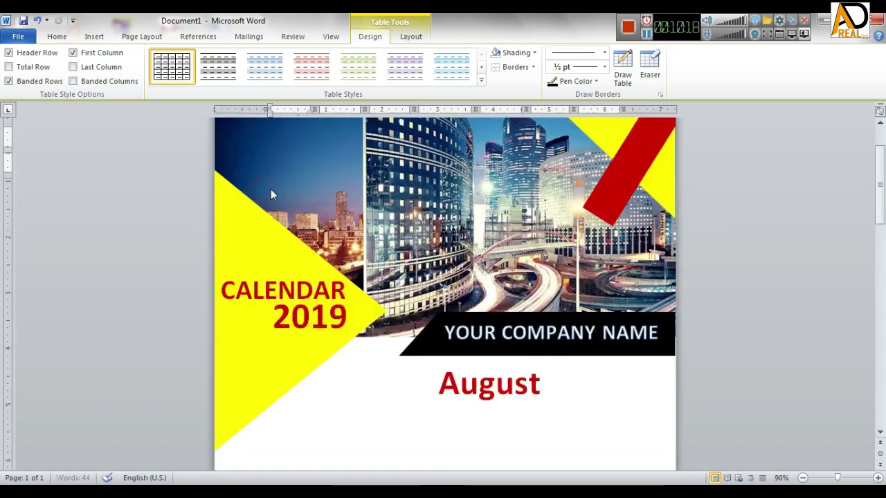
{"action": "scroll", "coordinate": [429, 348], "scroll_direction": "down", "scroll_amount": 6}
{"action": "left_click", "coordinate": [470, 362]}
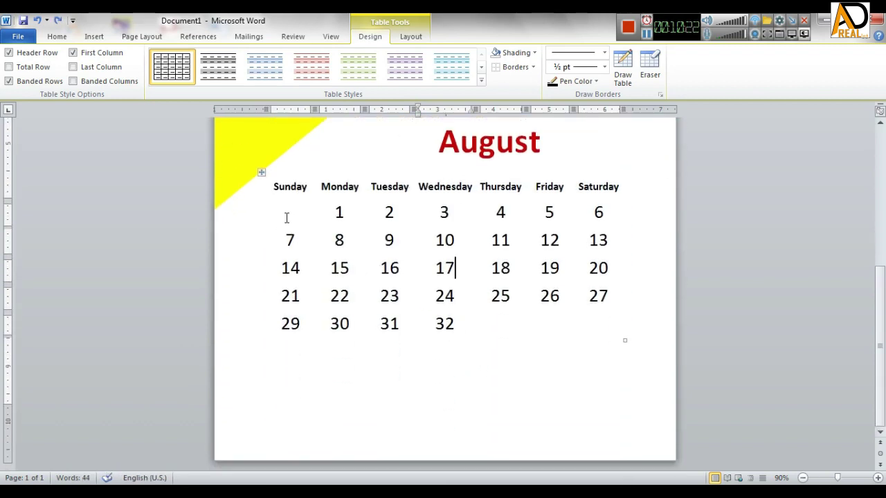
- Shift the calendar table slightly to the right on the page and enlarge it a little, mainly in height
{"action": "left_click_drag", "start_coordinate": [264, 110], "coordinate": [273, 113]}
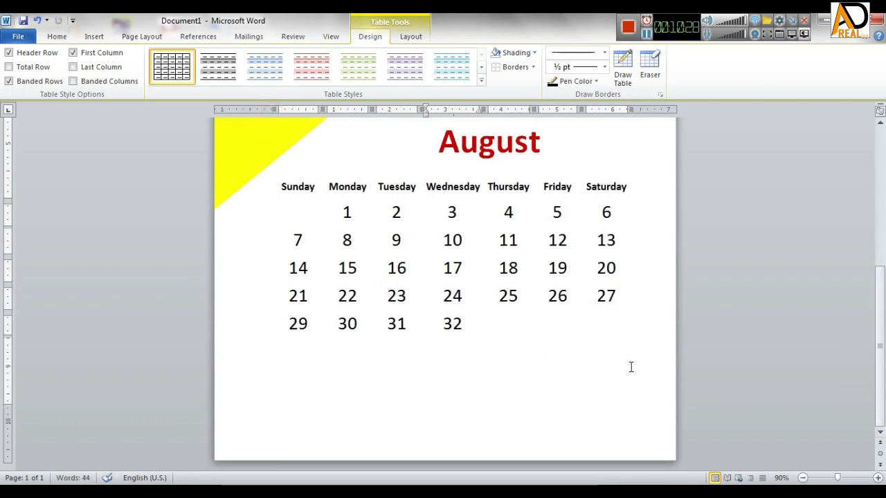
{"action": "left_click_drag", "start_coordinate": [634, 340], "coordinate": [634, 350]}
{"action": "left_click_drag", "start_coordinate": [634, 352], "coordinate": [634, 353]}
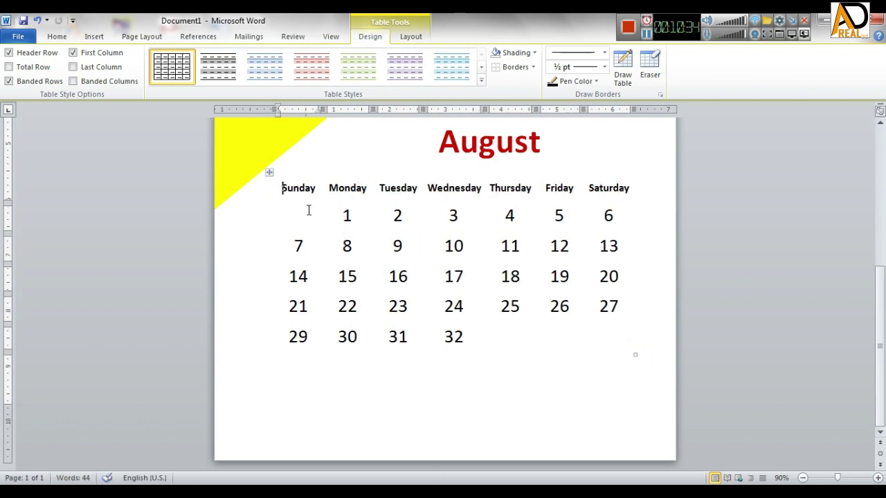
- Try a single ½ pt line drawn under the weekday row with Draw Table, and undo it
{"action": "left_click", "coordinate": [622, 69]}
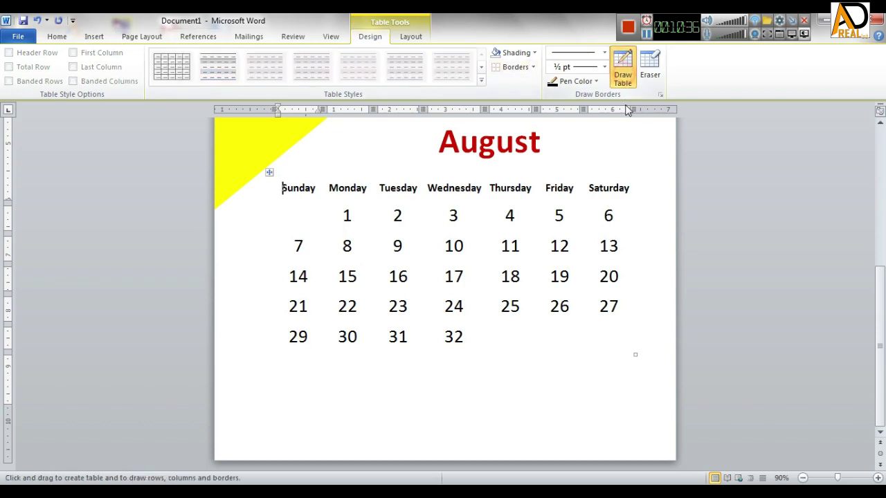
{"action": "left_click_drag", "start_coordinate": [279, 199], "coordinate": [616, 202]}
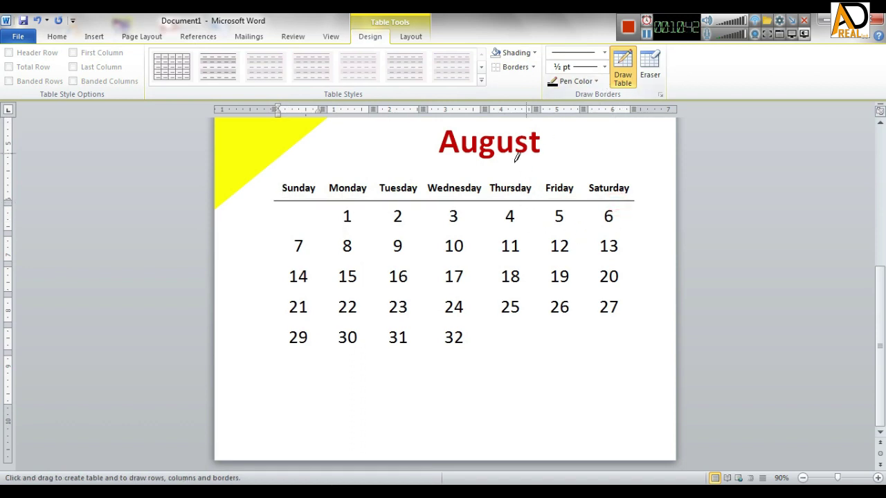
{"action": "key", "text": "ctrl+z"}
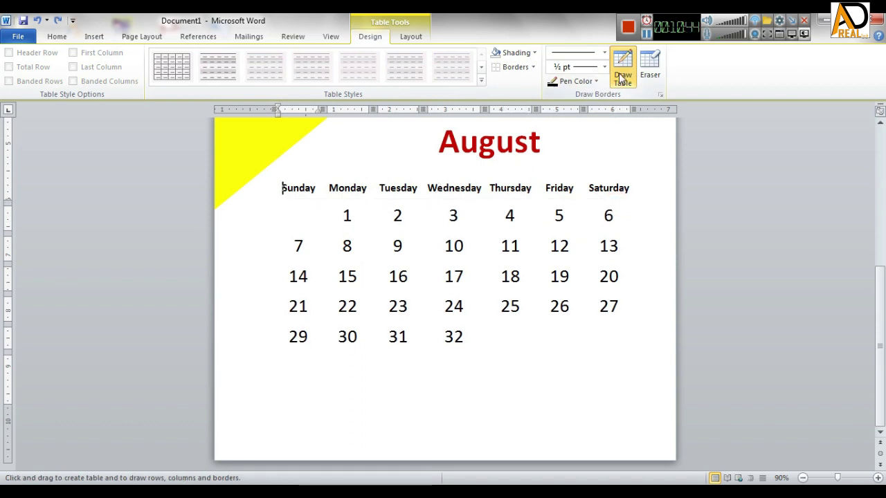
- Draw a double ½ pt line under the weekday row across the full table width, and stop drawing borders
{"action": "left_click", "coordinate": [604, 53]}
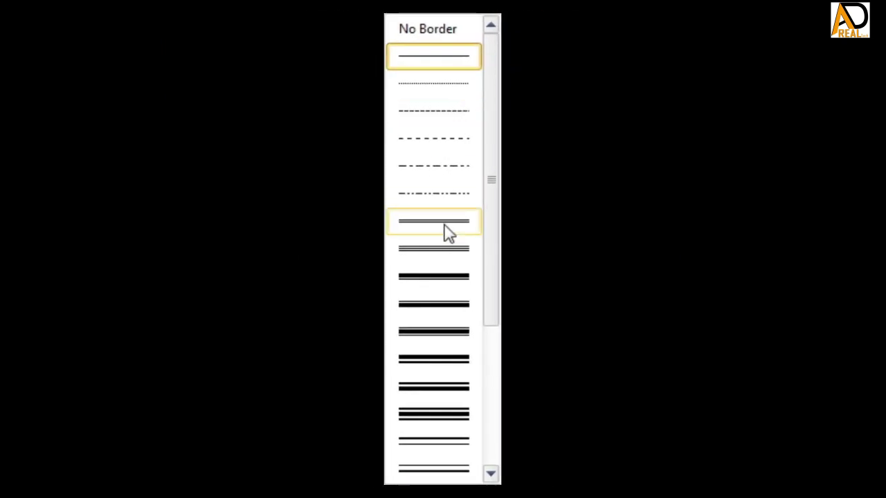
{"action": "left_click", "coordinate": [584, 186]}
{"action": "left_click_drag", "start_coordinate": [274, 197], "coordinate": [613, 199]}
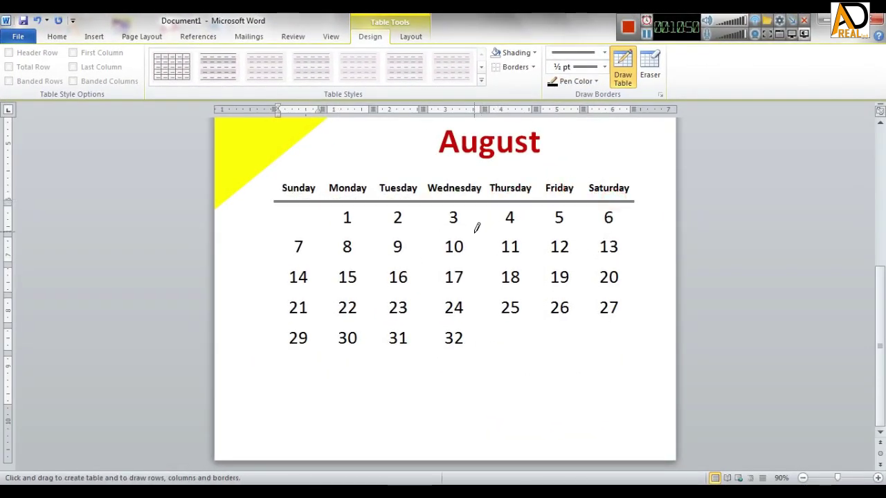
{"action": "left_click", "coordinate": [625, 74]}
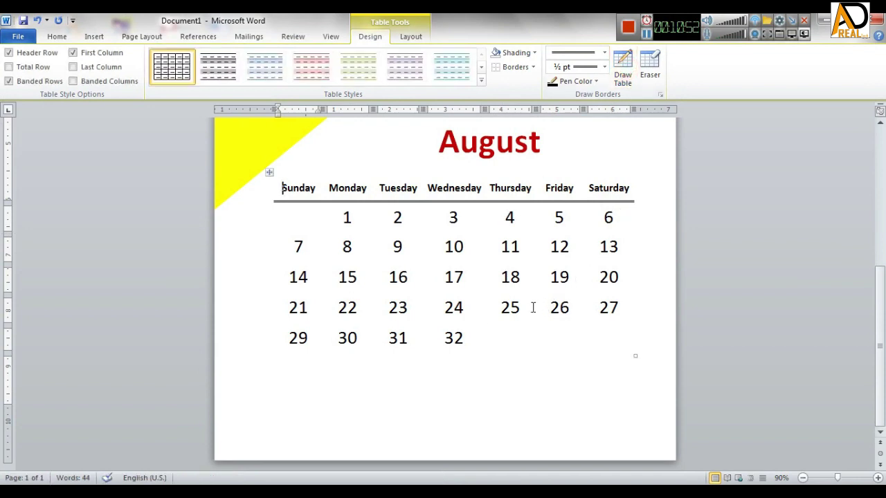
{"action": "left_click", "coordinate": [473, 346]}
- Insert a rectangle about 4.33" wide and 0.79" high at the lower left of the page, below the calendar table
{"action": "left_click", "coordinate": [95, 36]}
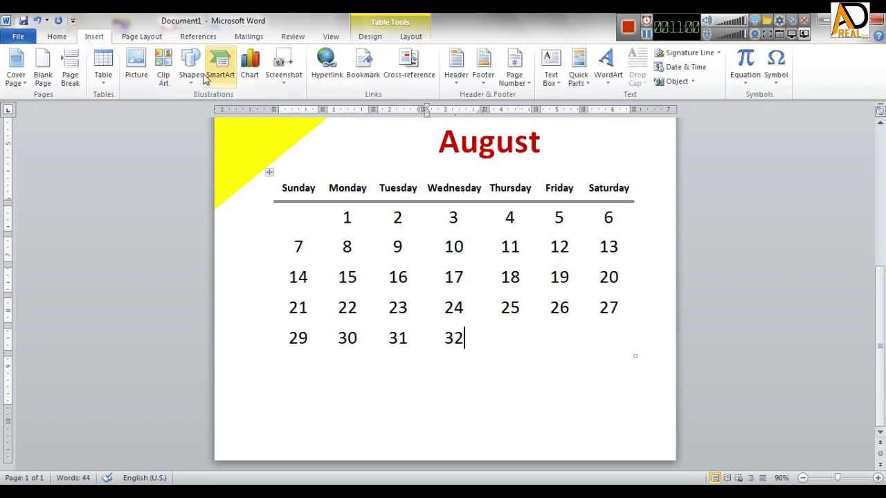
{"action": "left_click", "coordinate": [184, 64]}
{"action": "left_click", "coordinate": [415, 40]}
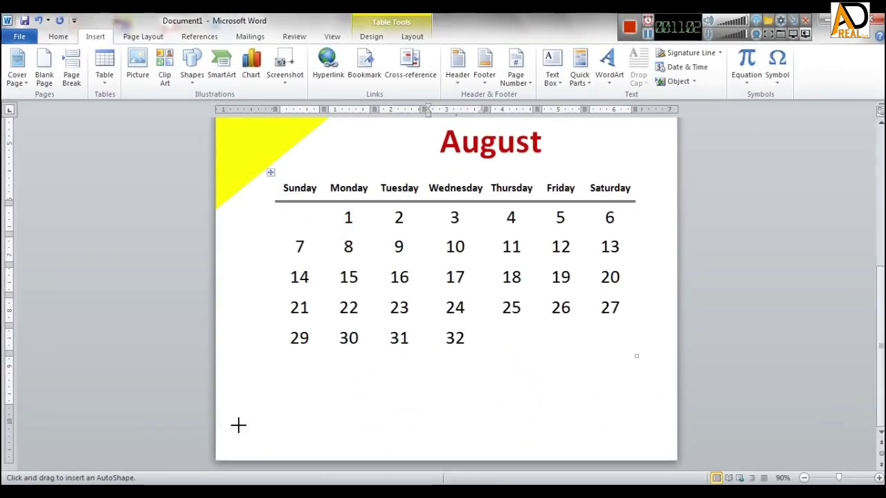
{"action": "left_click_drag", "start_coordinate": [222, 415], "coordinate": [443, 456]}
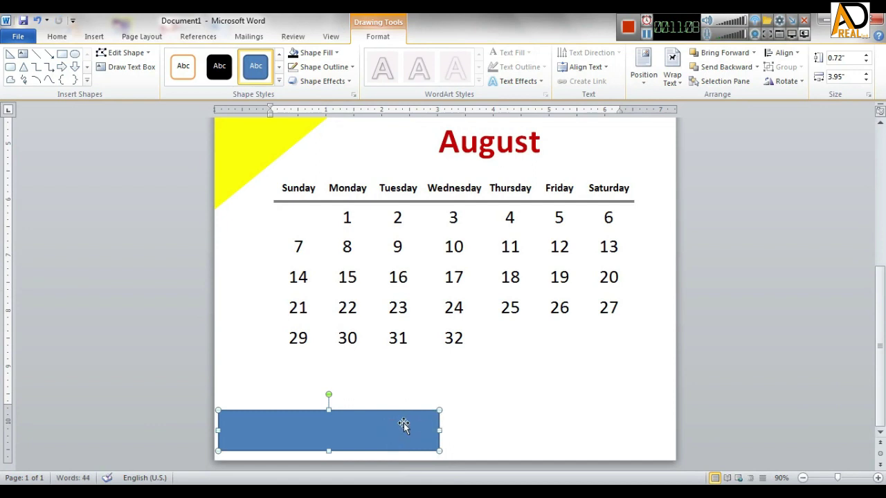
{"action": "left_click_drag", "start_coordinate": [329, 409], "coordinate": [329, 405]}
{"action": "left_click_drag", "start_coordinate": [439, 427], "coordinate": [460, 427]}
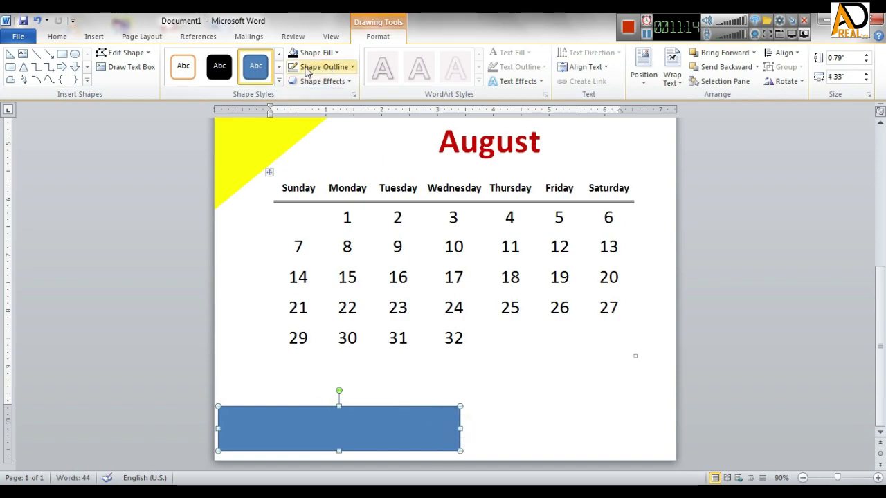
- Start editing the points of the rectangle at the bottom of the page
{"action": "left_click", "coordinate": [119, 52]}
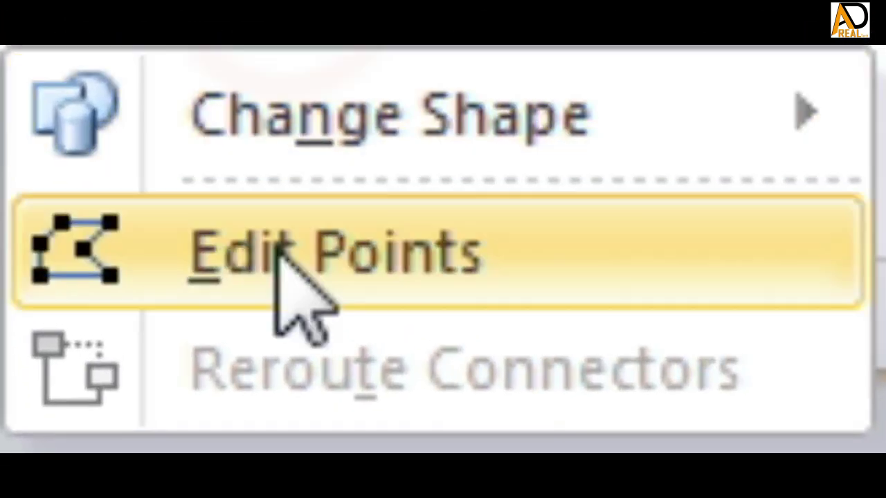
{"action": "left_click", "coordinate": [290, 267]}
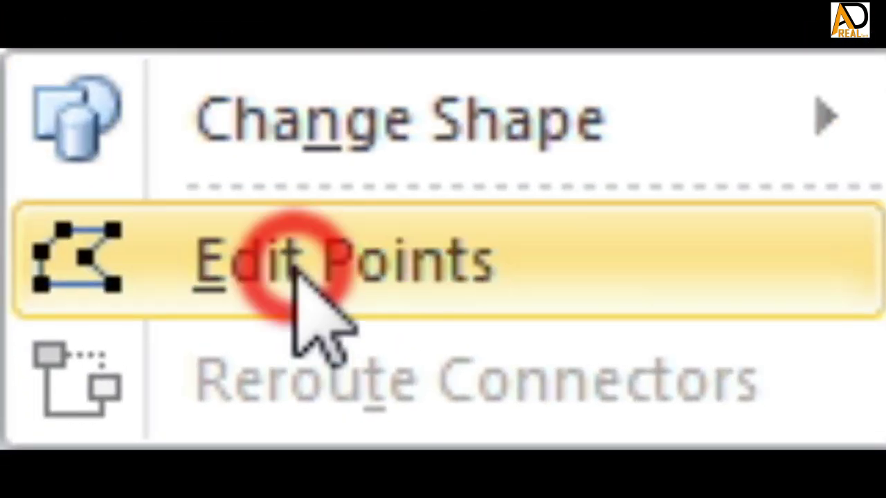